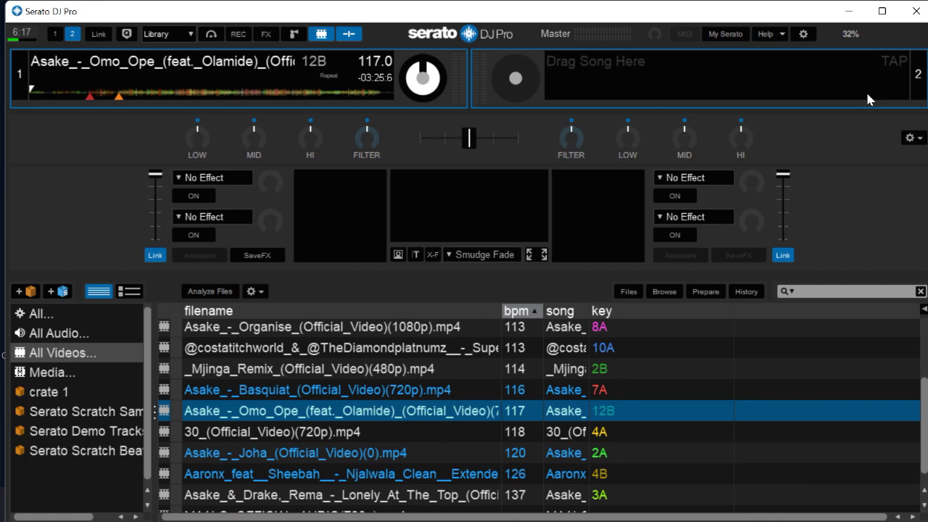
Switch the deck display layout from Library to Horizontal.
left_click(190, 34)
left_click(182, 63)
left_click(182, 33)
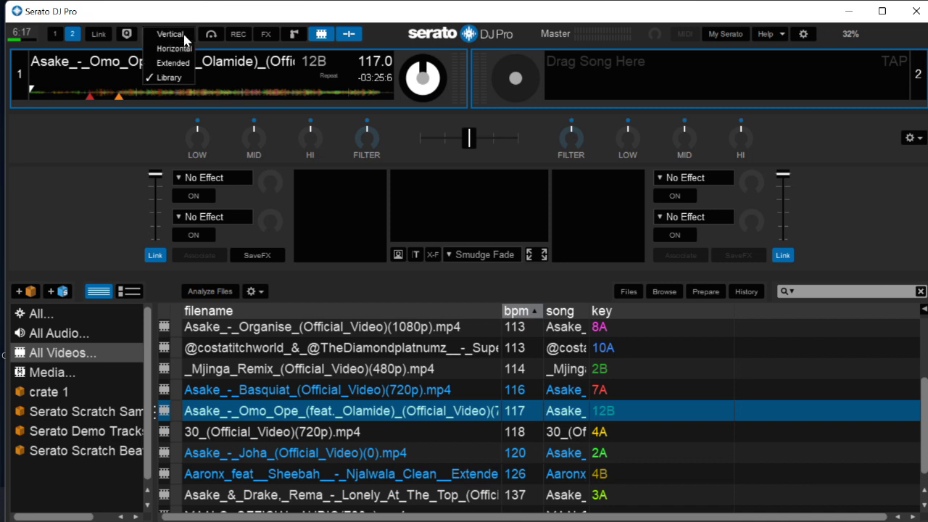
left_click(175, 63)
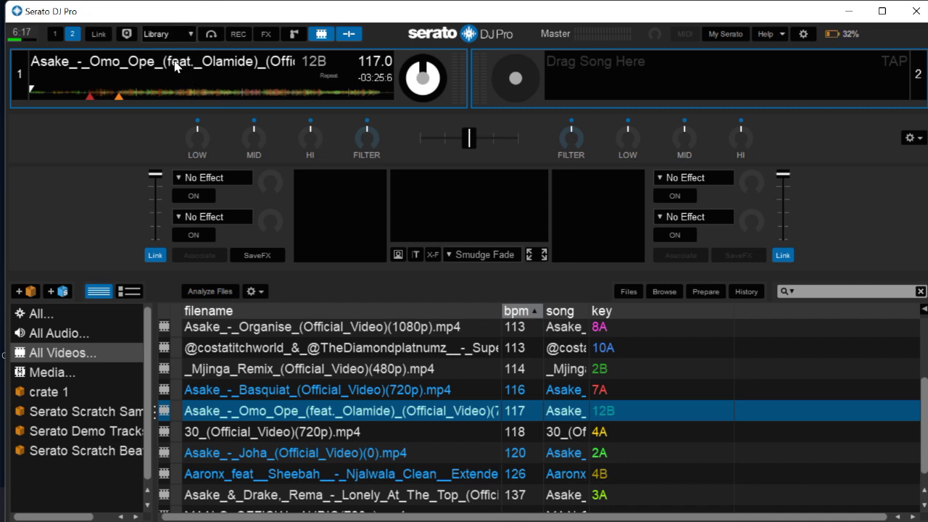
left_click(189, 36)
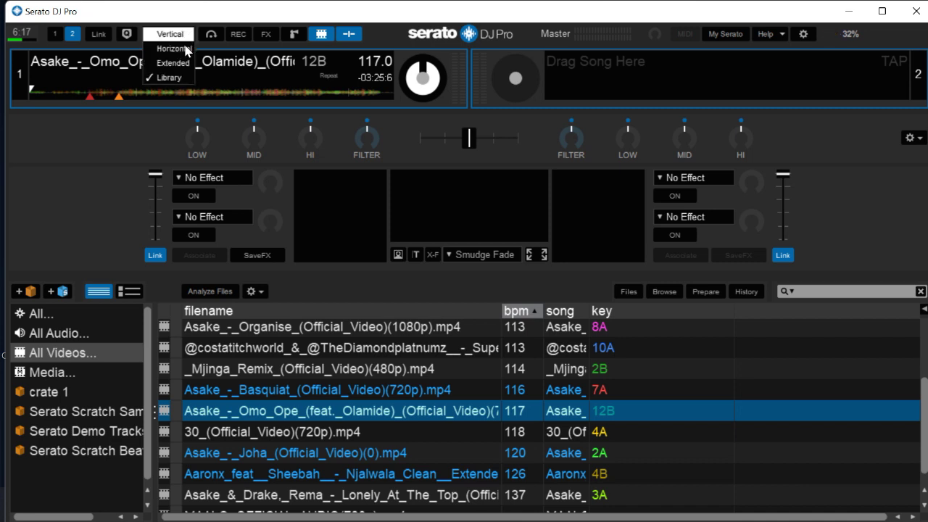
left_click(186, 49)
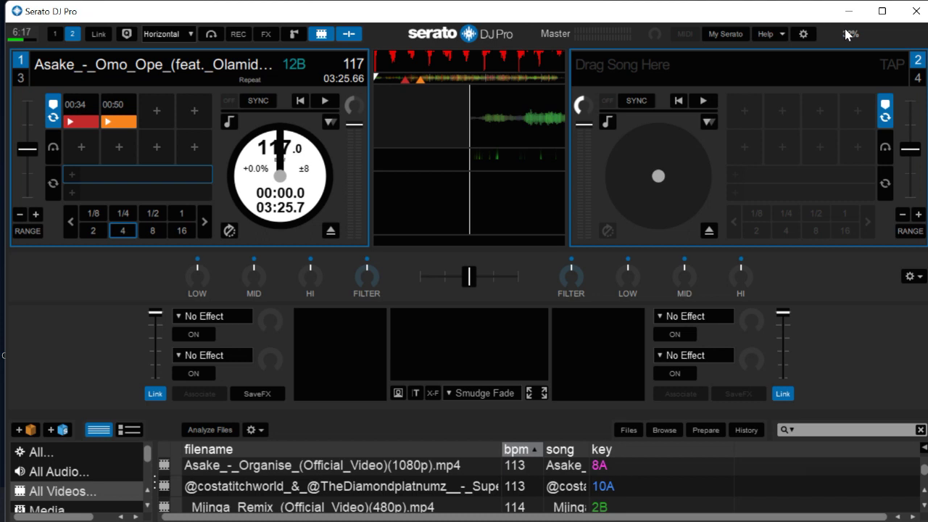
View the DJ preferences in the setup screen and exit Serato DJ Pro.
left_click(804, 40)
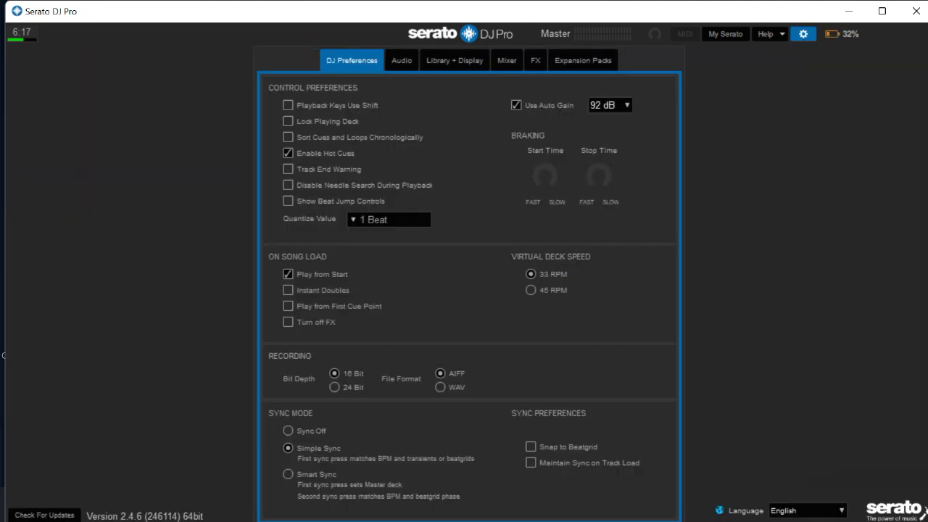
left_click(912, 19)
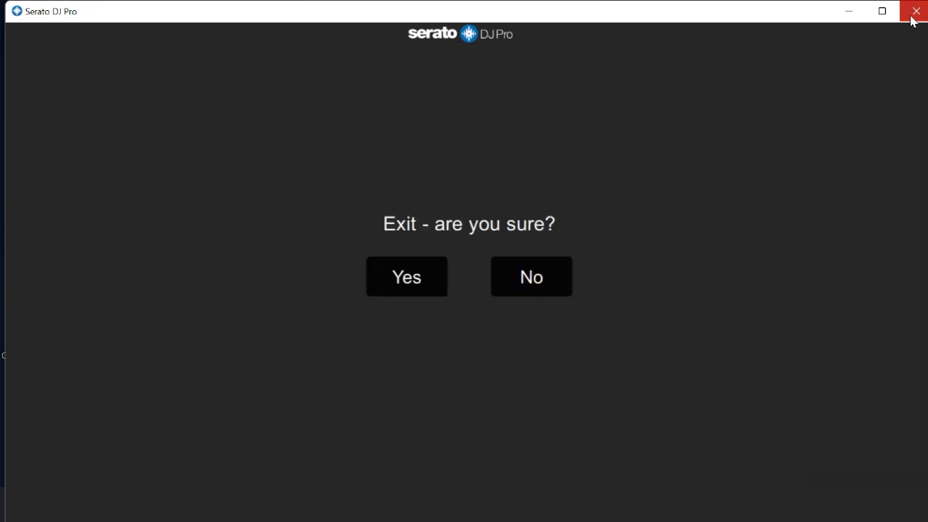
left_click(438, 268)
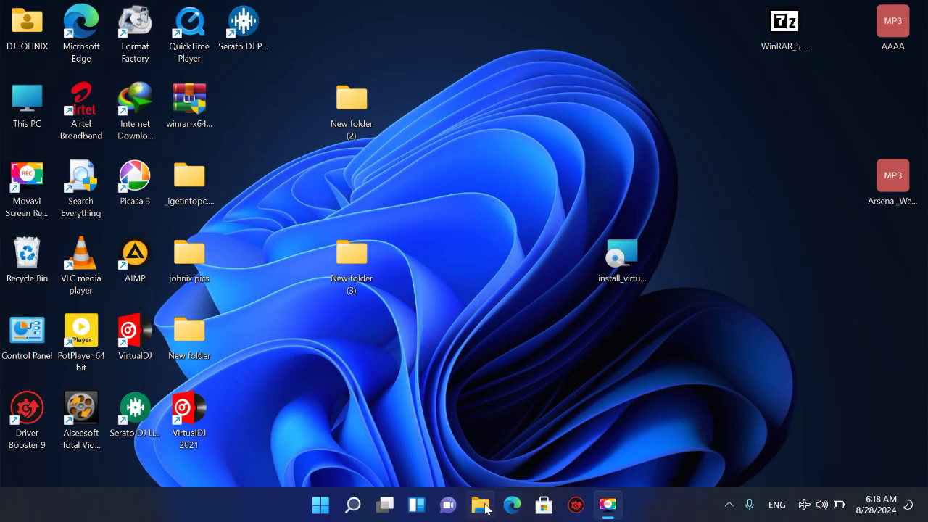
Look through the Serato files in New folder (3) on the desktop and close the folder.
double_click(357, 258)
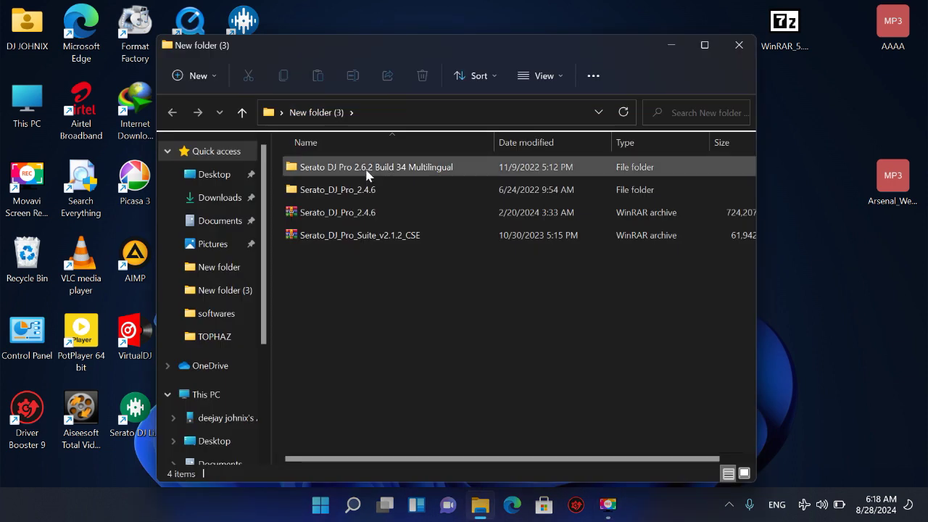
left_click(739, 45)
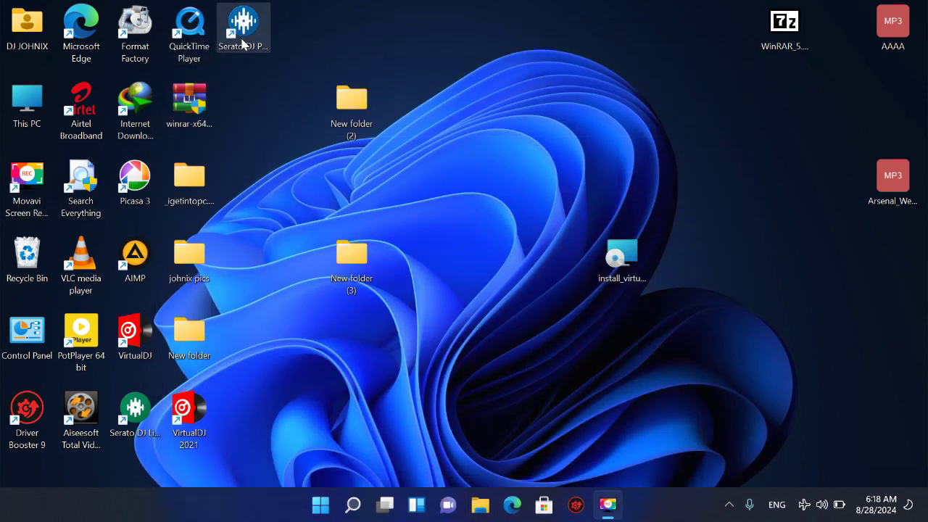
Uninstall Serato DJ Pro through the Control Panel's Programs and Features, and close the installer and Control Panel windows.
double_click(27, 332)
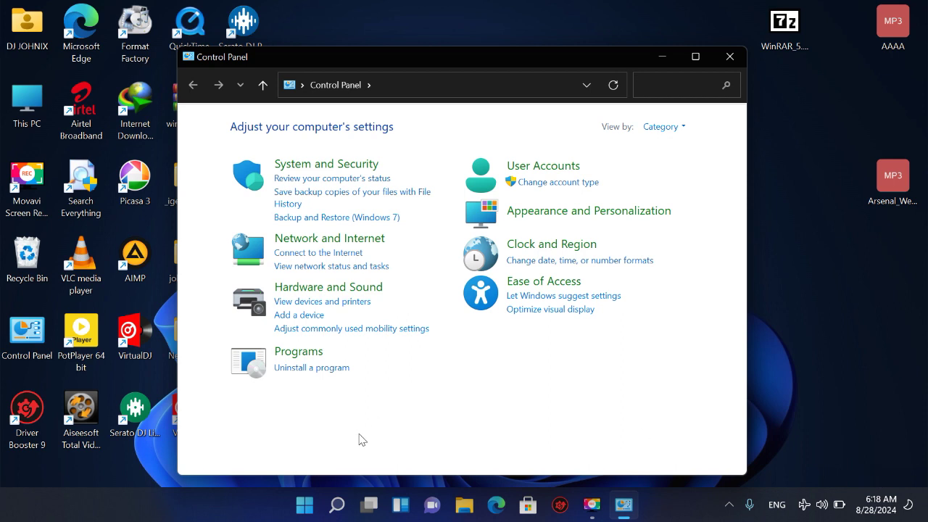
left_click(346, 370)
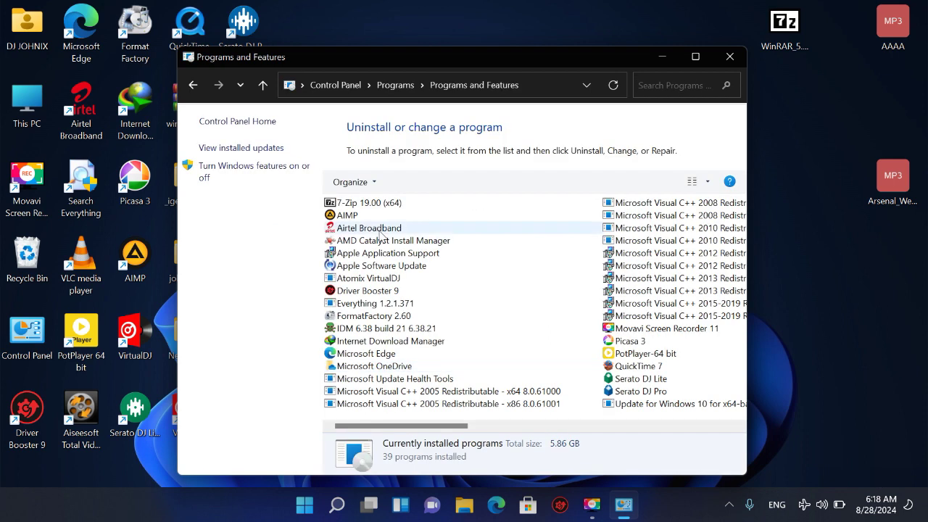
left_click(645, 391)
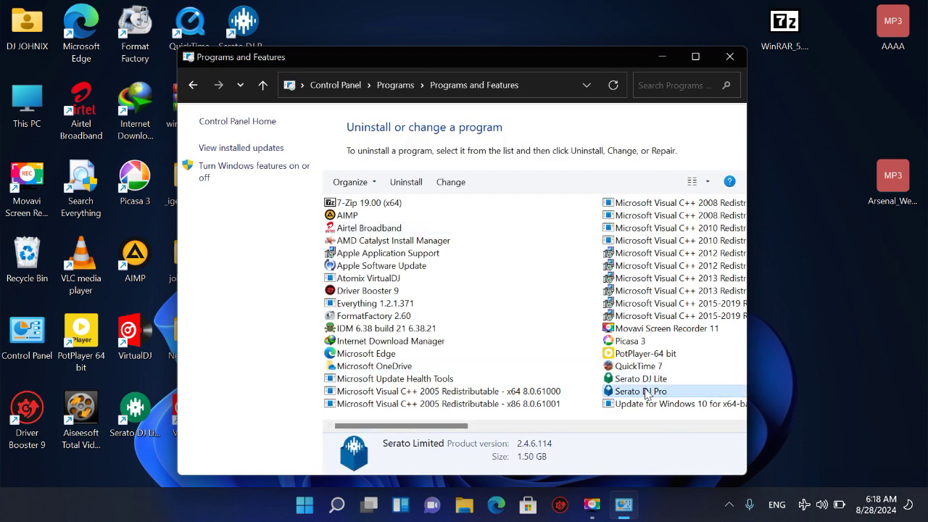
left_click(406, 182)
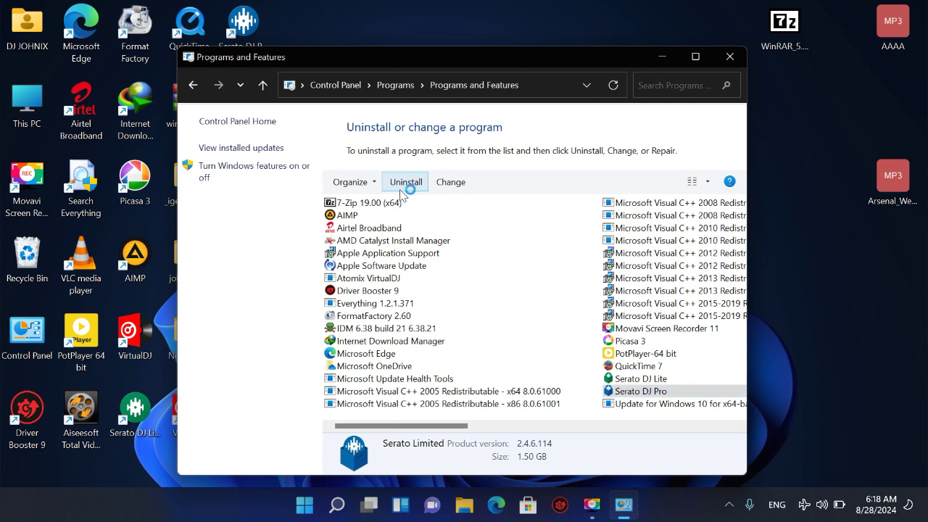
left_click(617, 346)
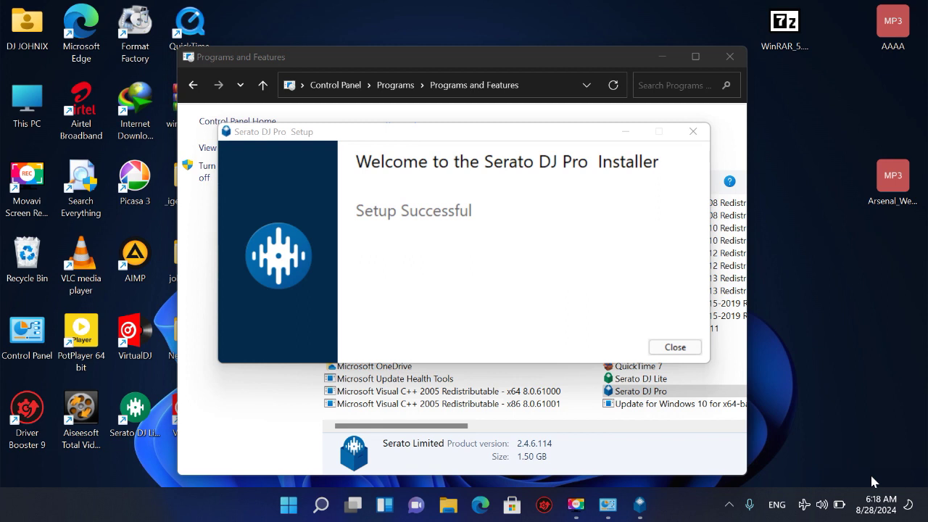
key("alt+F4")
key("alt+F4")
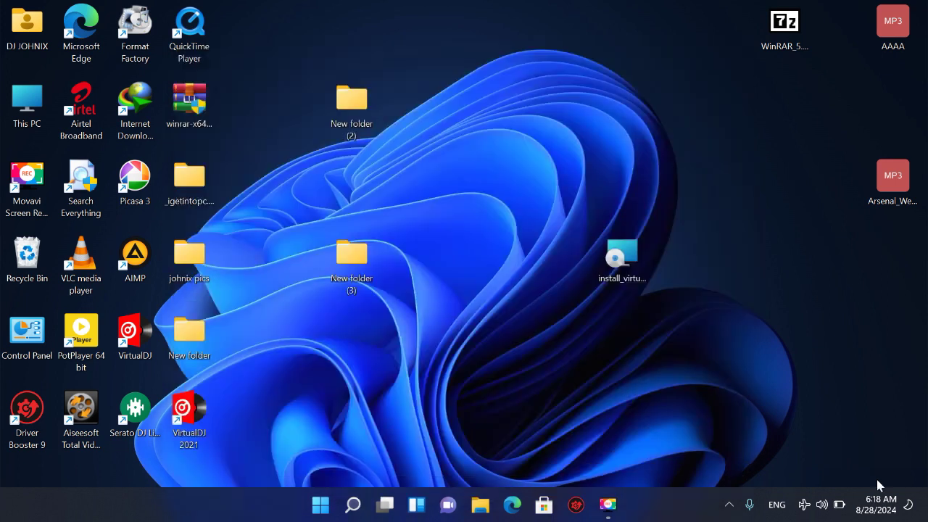
Open New folder (3) on the desktop and delete the leftover Serato DJ Pro folder from C:\Program Files\Serato with administrator permission.
double_click(353, 258)
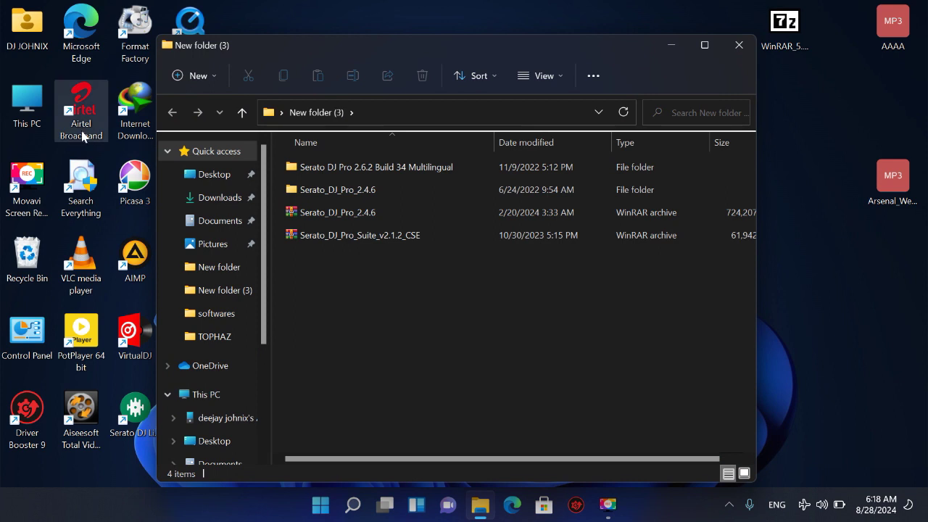
double_click(37, 100)
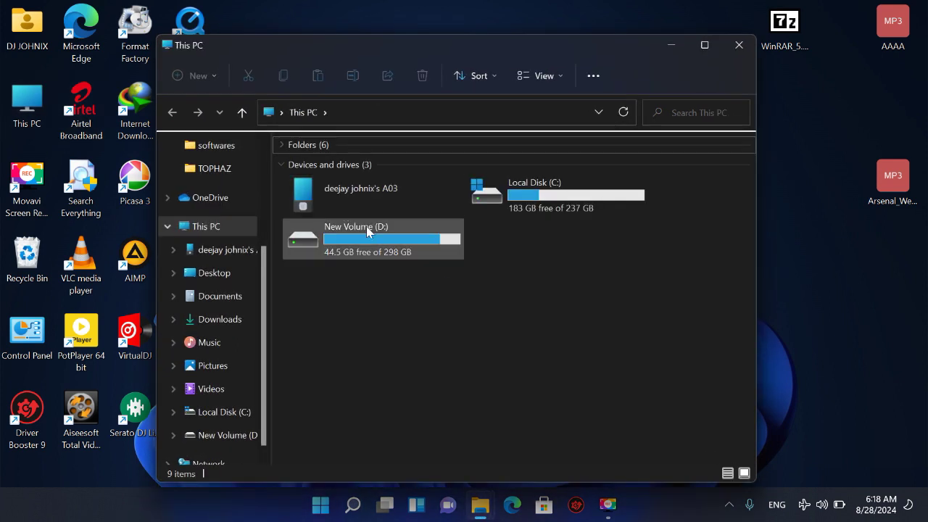
double_click(533, 198)
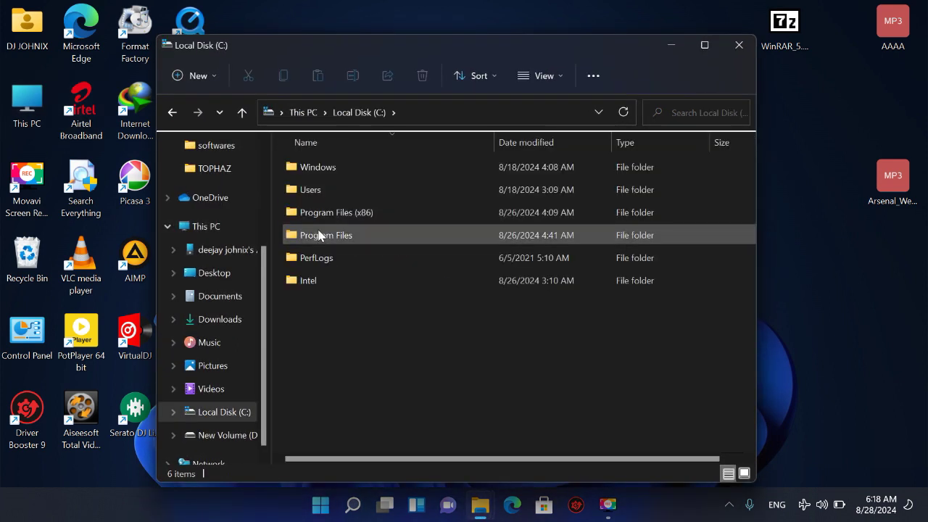
double_click(319, 235)
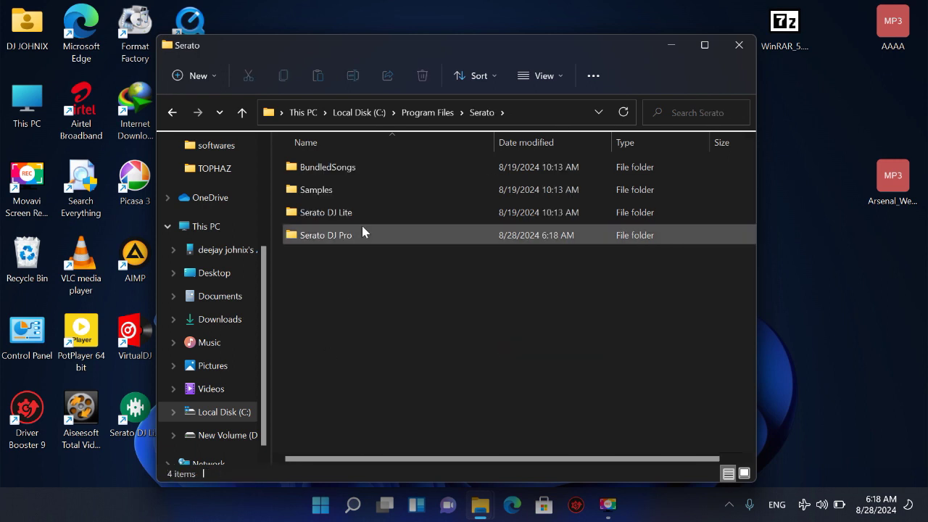
right_click(361, 226)
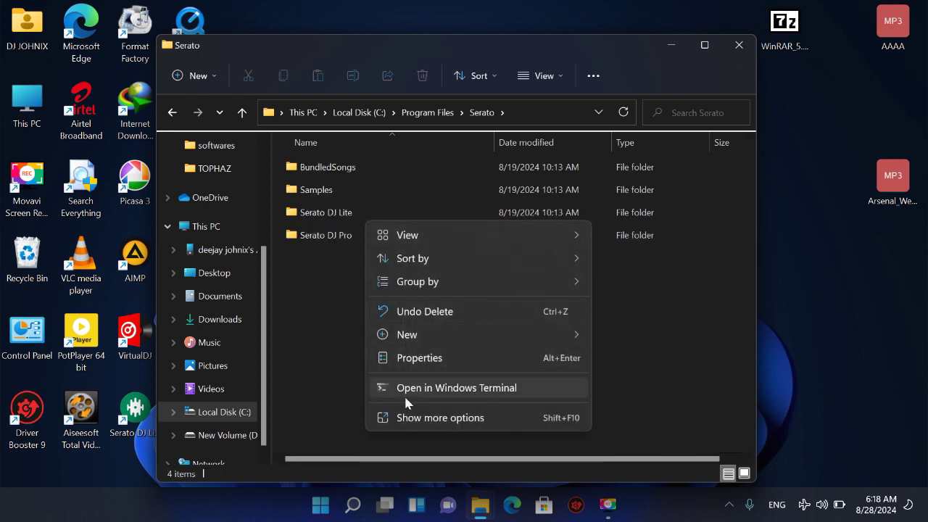
left_click(399, 416)
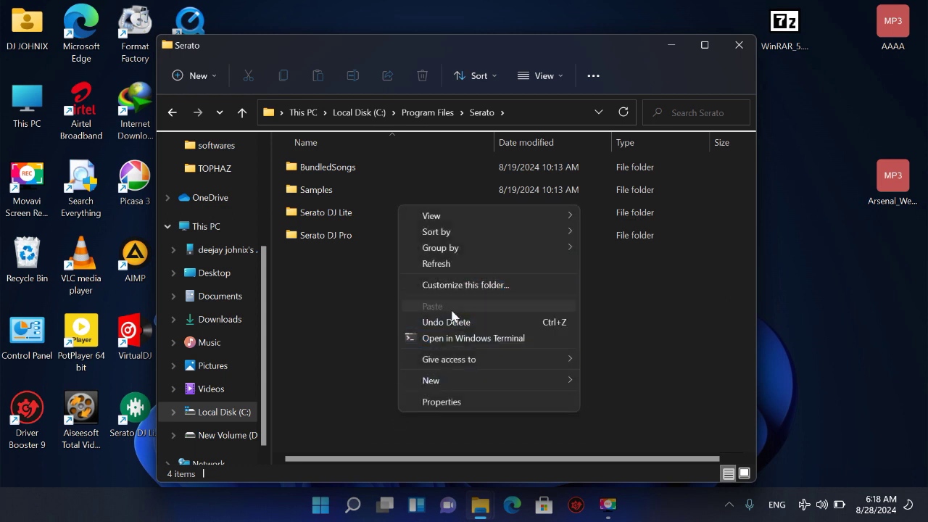
left_click(314, 243)
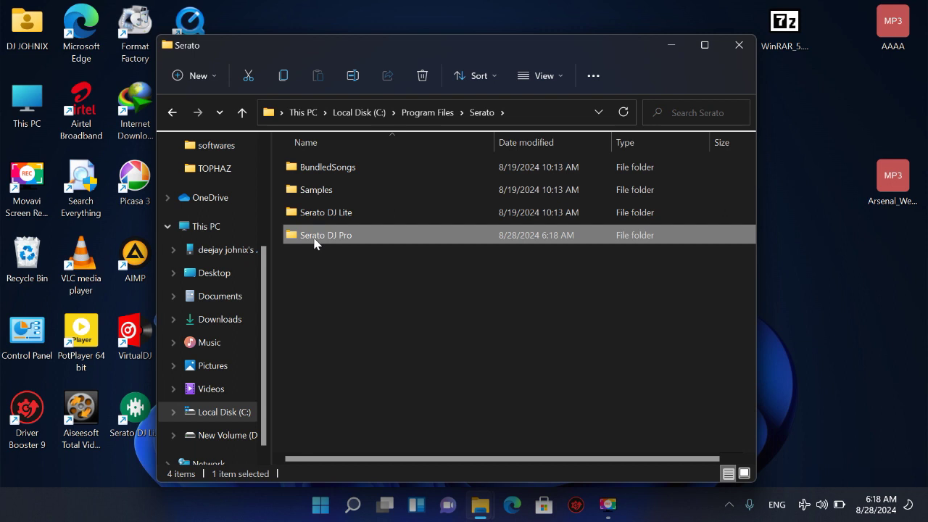
left_click(422, 75)
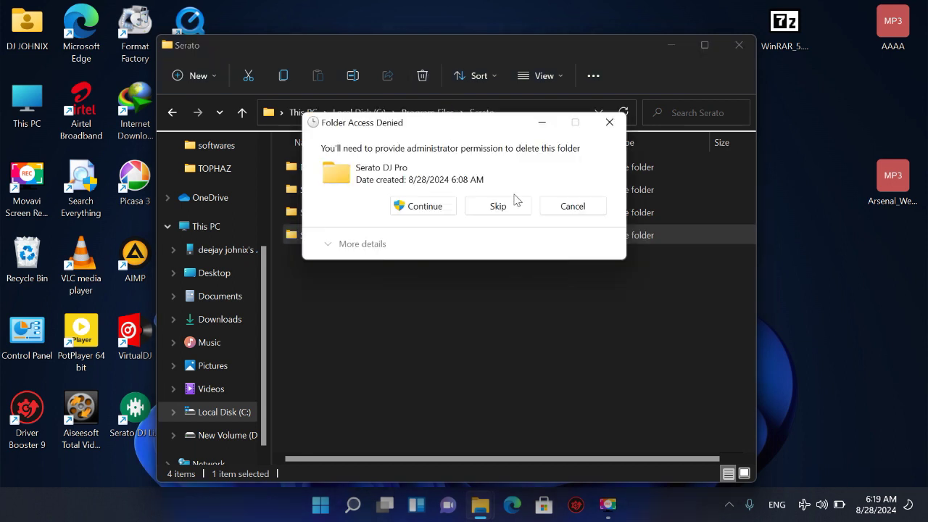
left_click(423, 206)
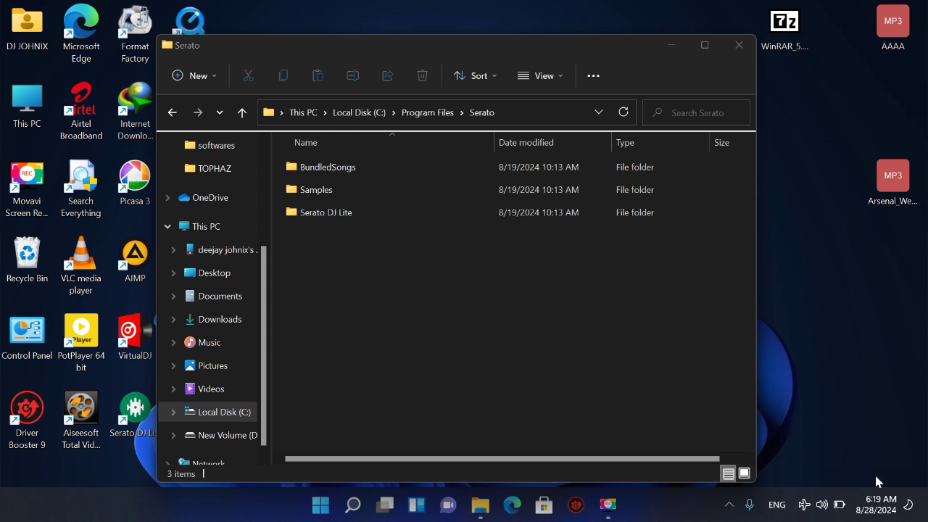
left_click(740, 45)
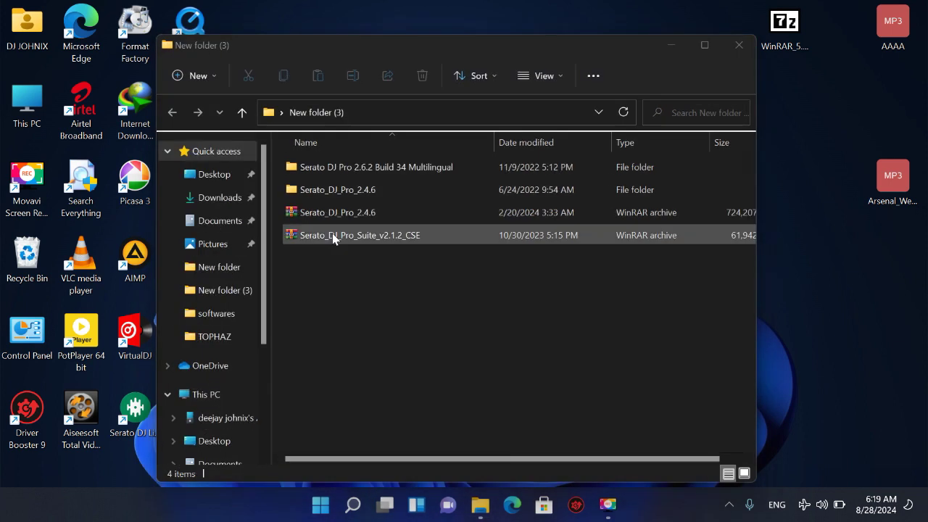
Examine the Crack\Serato contents of the Serato DJ Pro 2.6.2 Build 34 Multilingual folder and return to New folder (3).
double_click(369, 176)
double_click(369, 175)
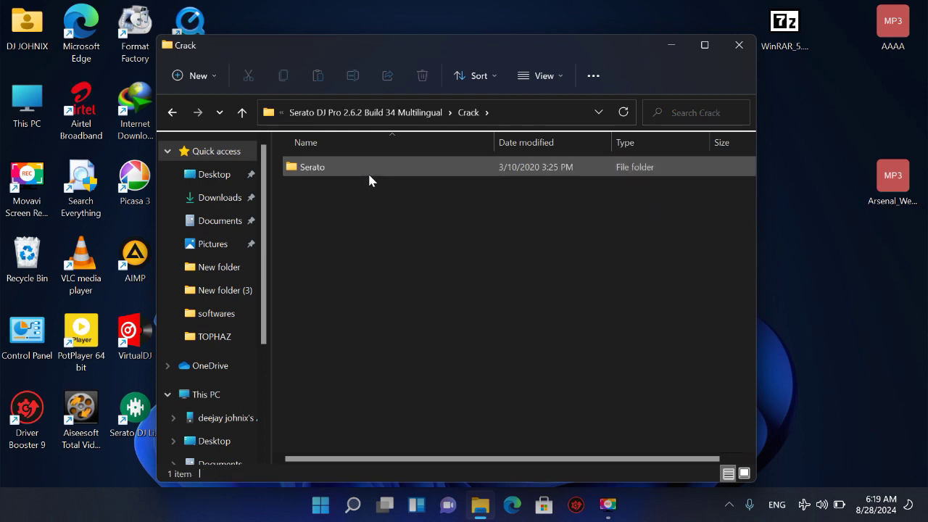
double_click(369, 174)
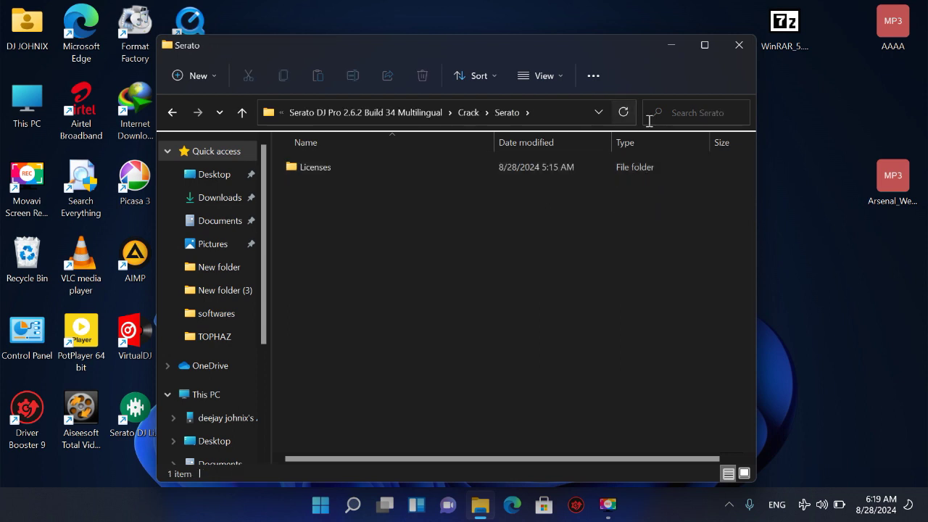
left_click(243, 113)
left_click(244, 113)
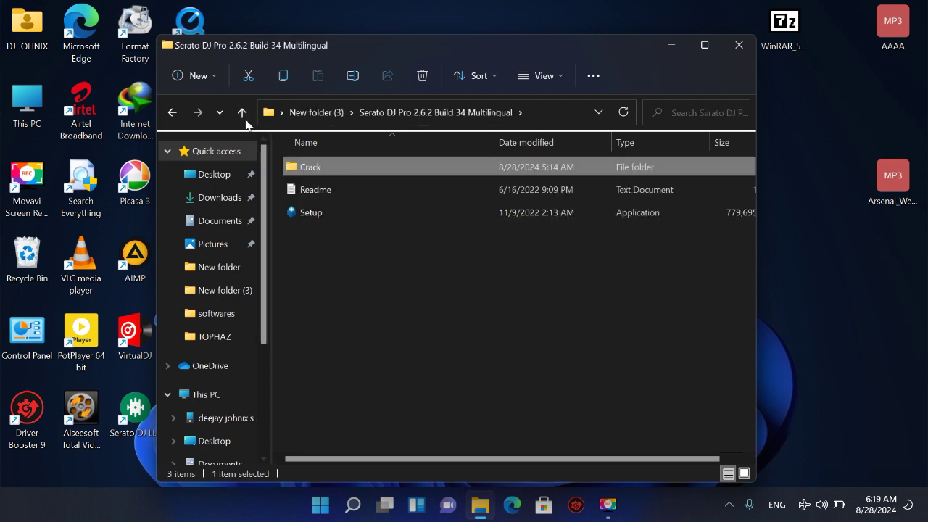
left_click(243, 112)
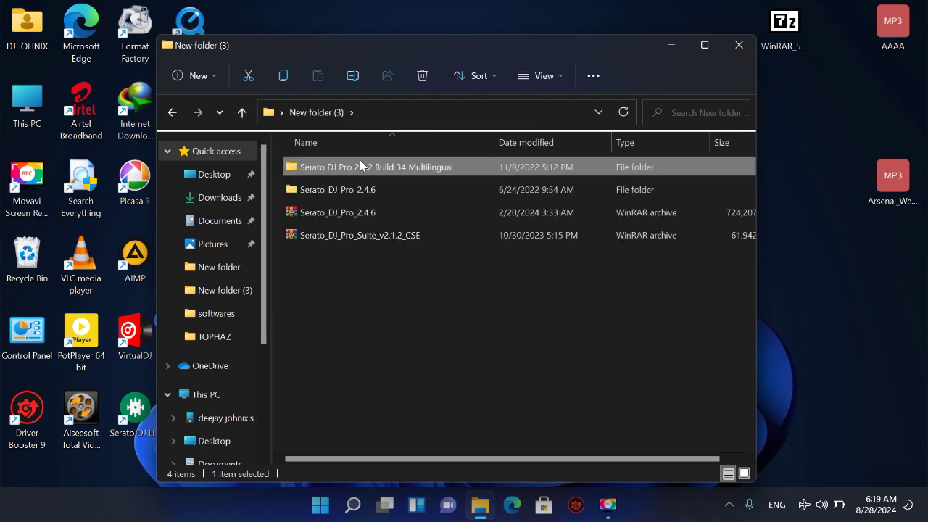
Delete the extracted Serato DJ Pro 2.6.2 Build 34 Multilingual folder from New folder (3).
right_click(361, 165)
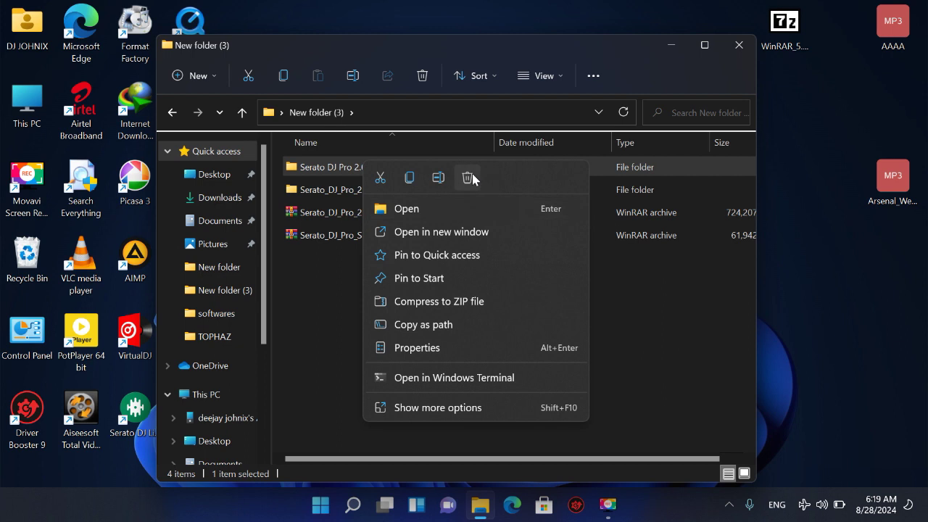
key("Escape")
key("Delete")
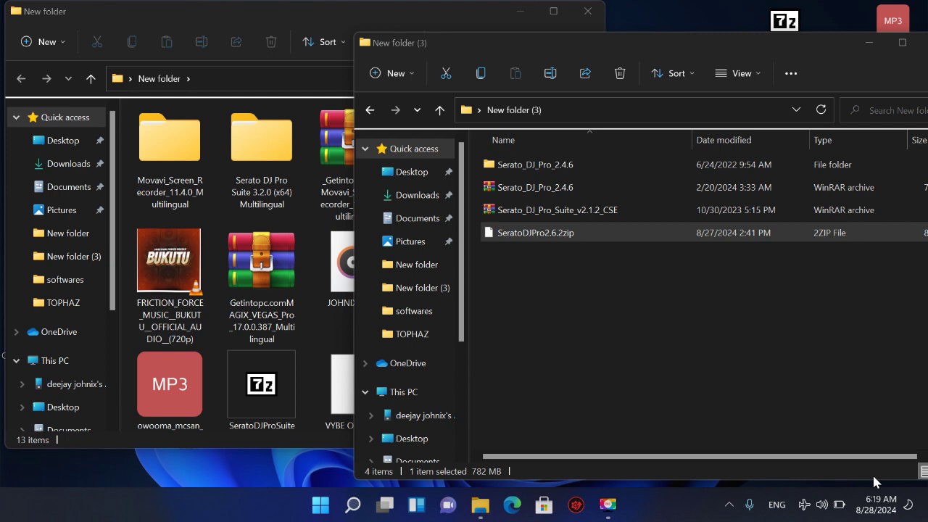
Extract the SeratoDJPro2.6.2zip archive into New folder (3) with 7-Zip, entering the archive password with its characters hidden.
right_click(554, 239)
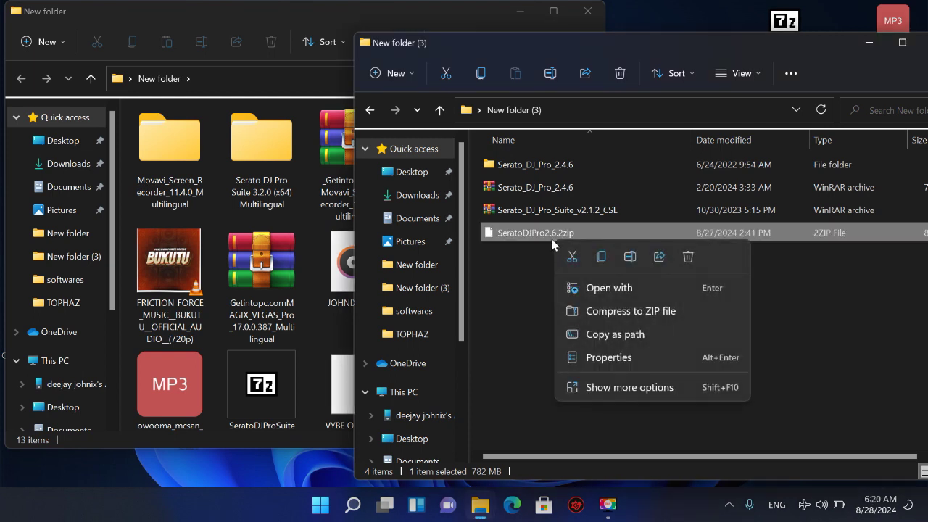
left_click(617, 383)
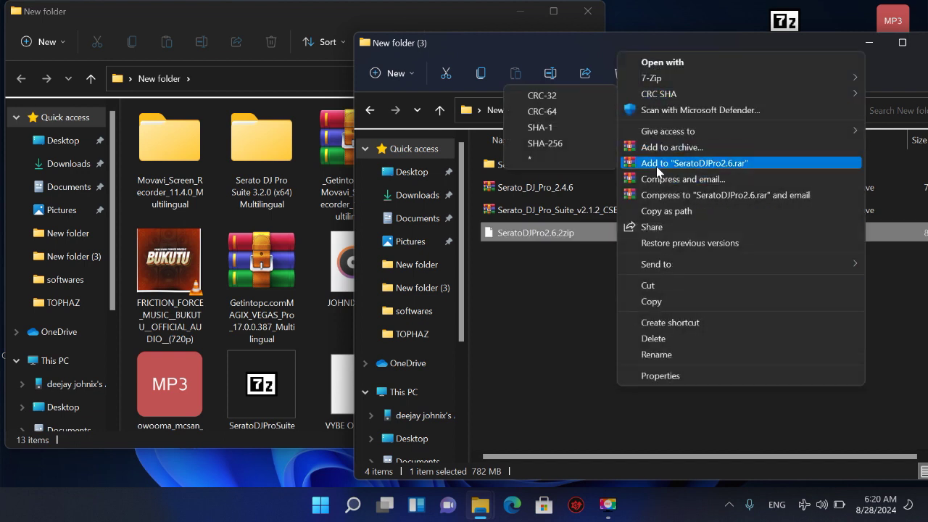
mouse_move(663, 85)
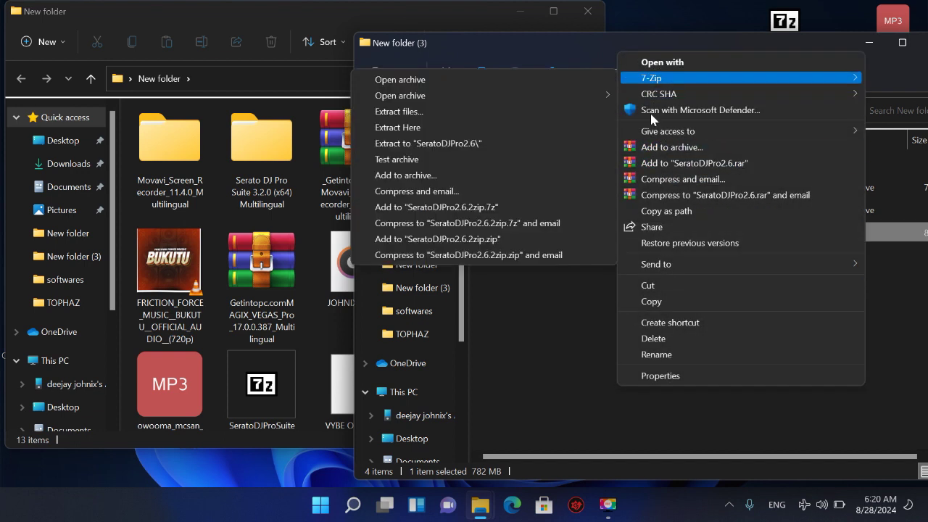
mouse_move(680, 99)
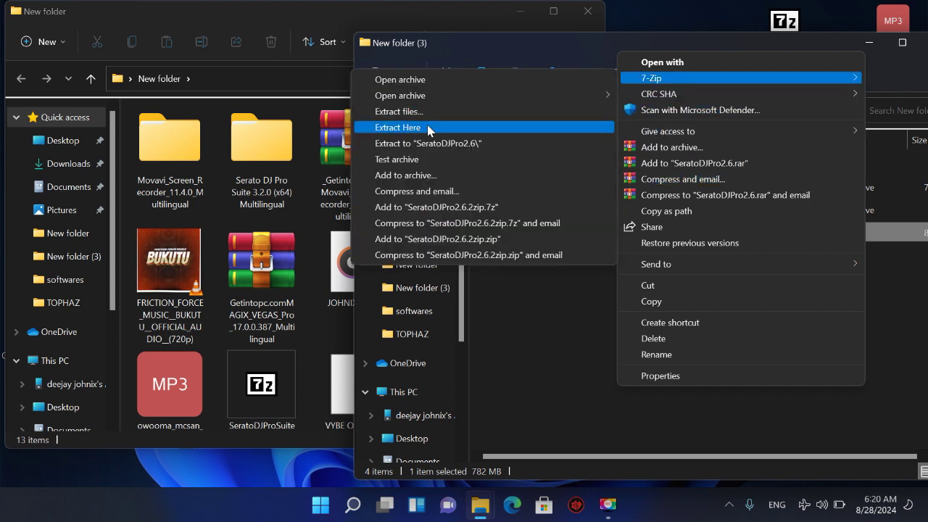
left_click(430, 131)
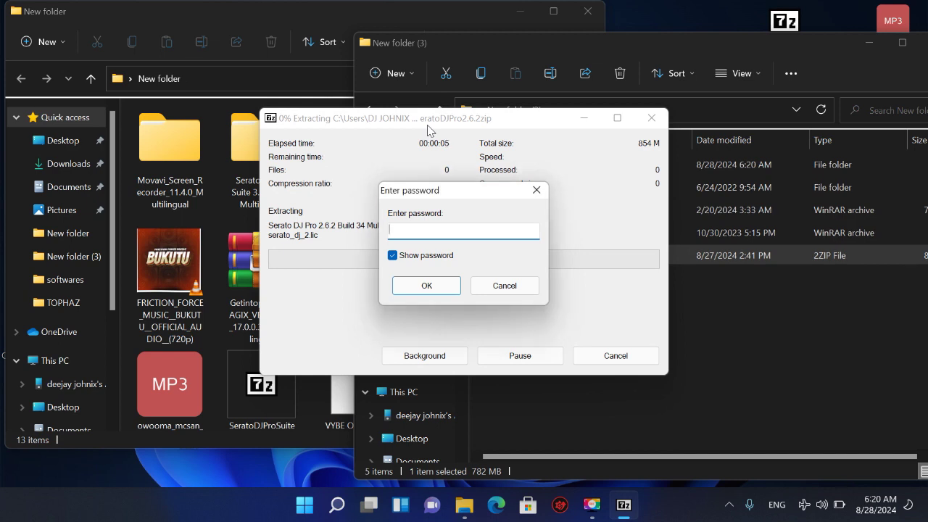
left_click(393, 255)
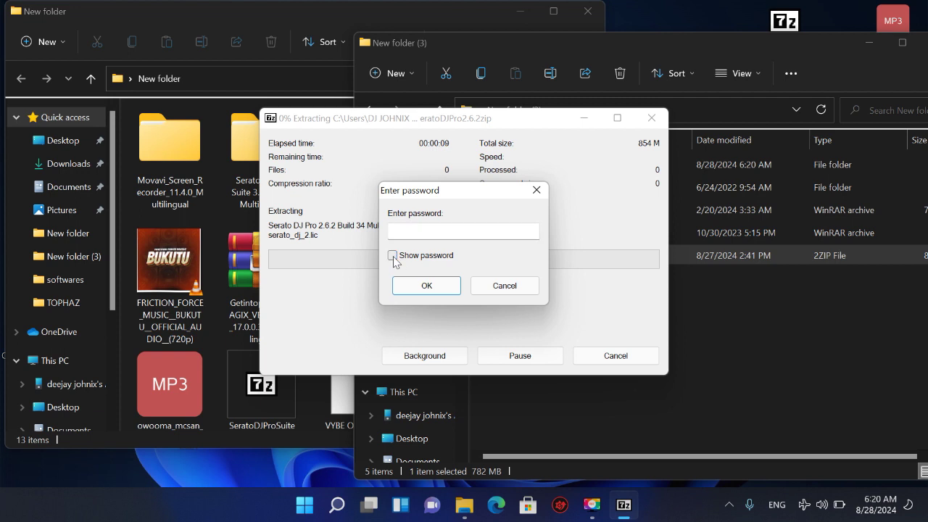
left_click(421, 230)
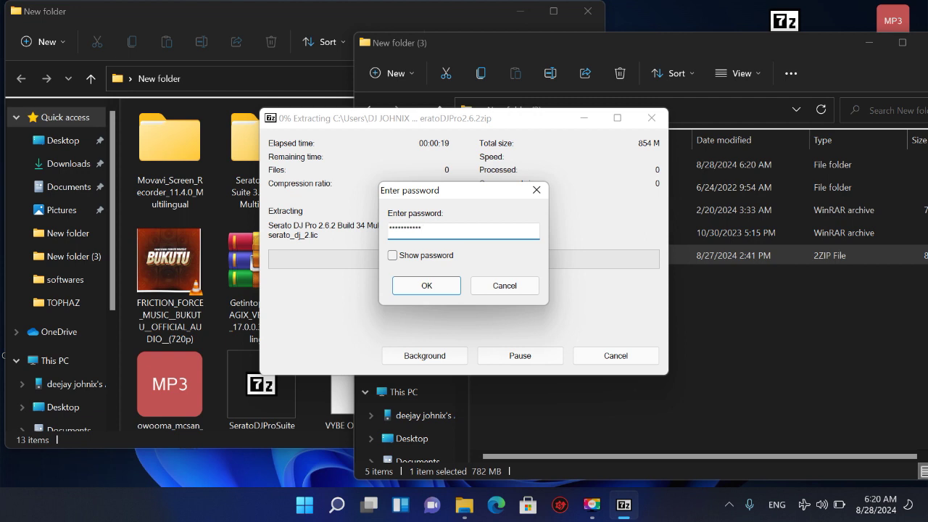
left_click(435, 285)
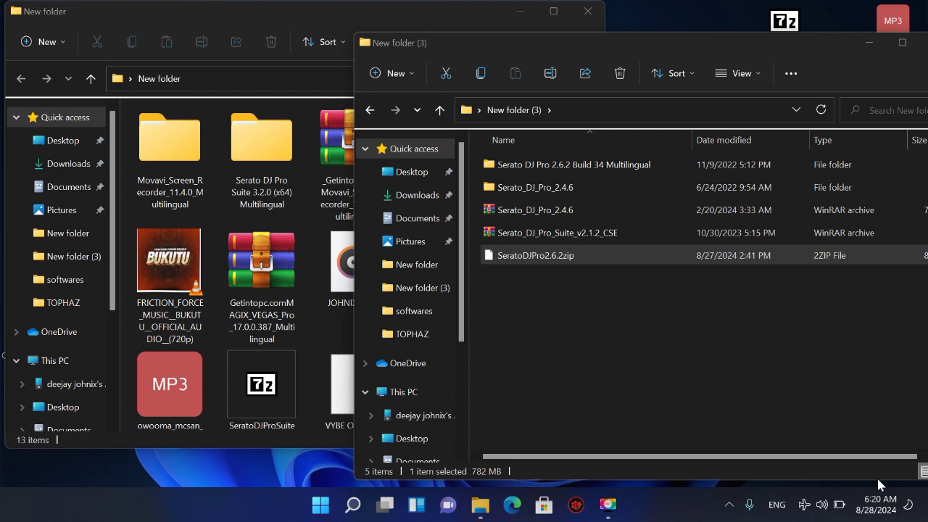
Run Setup from the extracted Serato DJ Pro 2.6.2 Build 34 Multilingual folder, accept the license terms, install the program and close the installer.
double_click(575, 164)
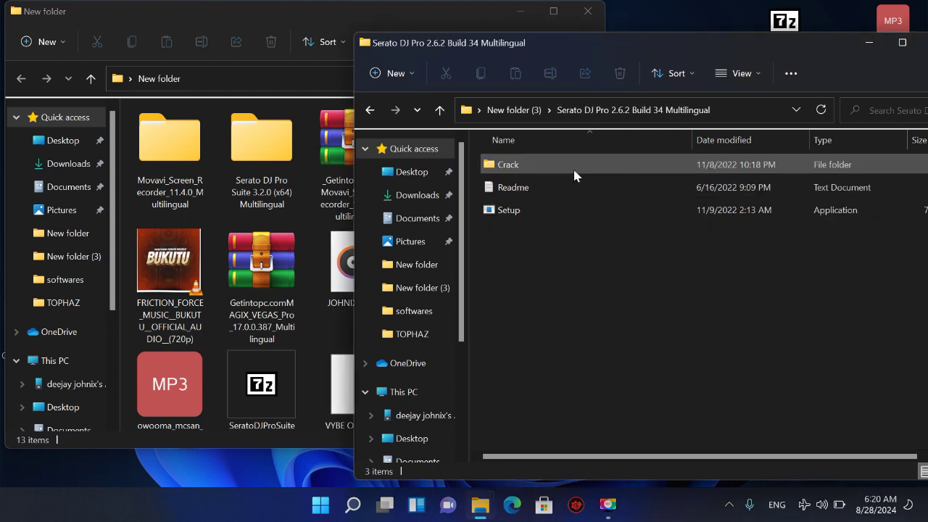
double_click(507, 211)
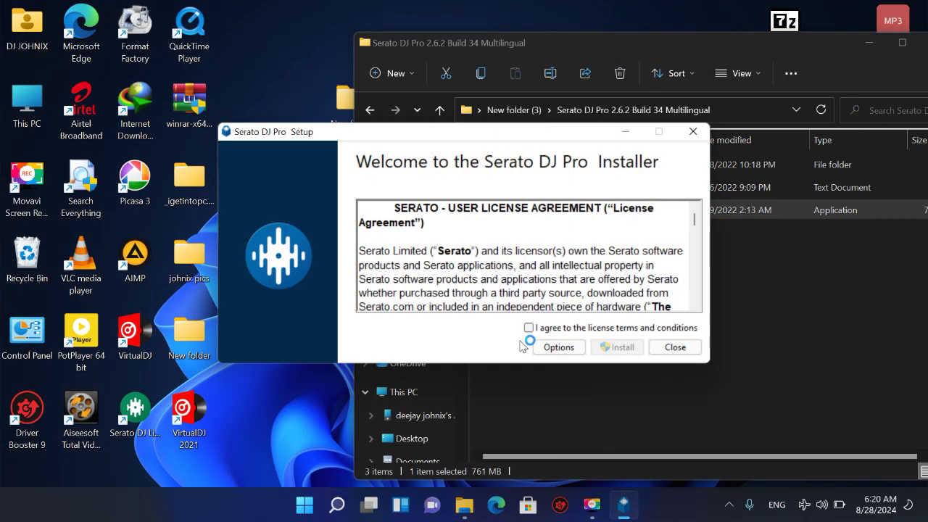
left_click(528, 328)
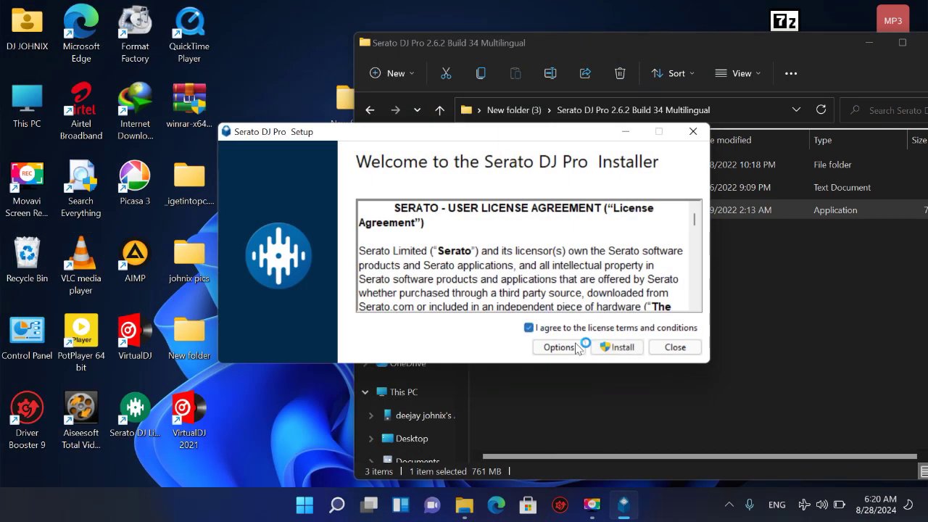
left_click(622, 346)
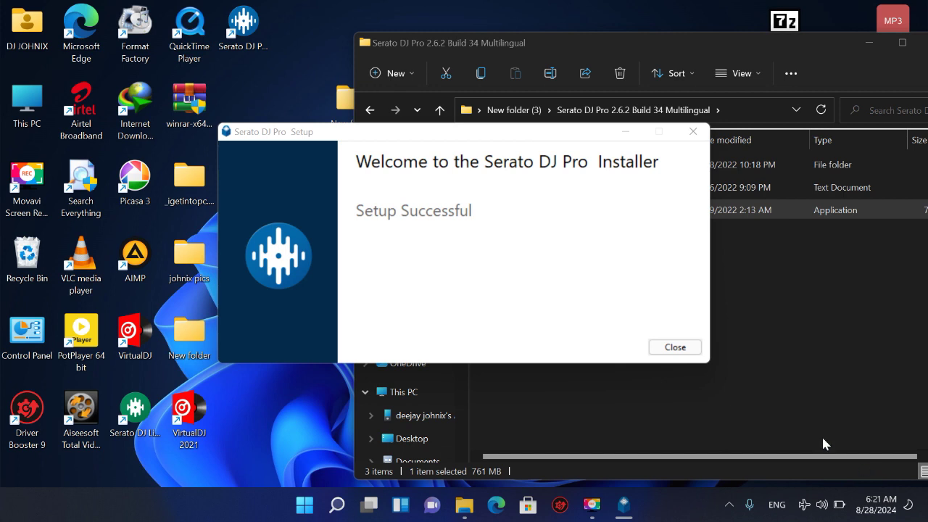
left_click(667, 349)
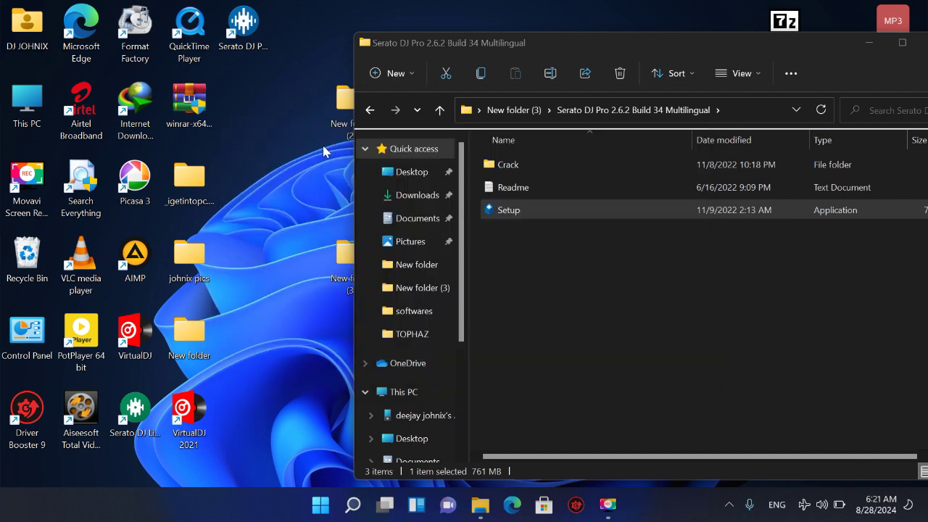
Open the installation folder C:\Program Files\Serato\Serato DJ Pro in a separate window.
double_click(27, 105)
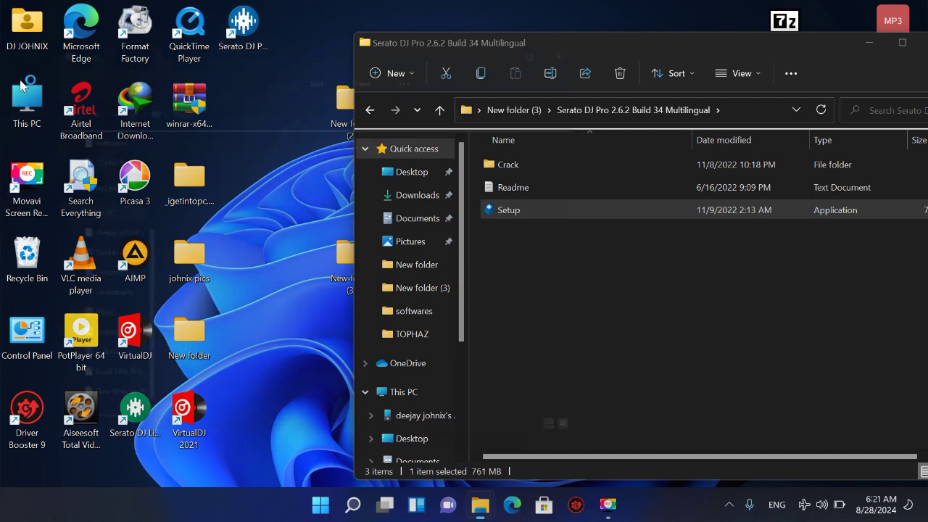
double_click(435, 190)
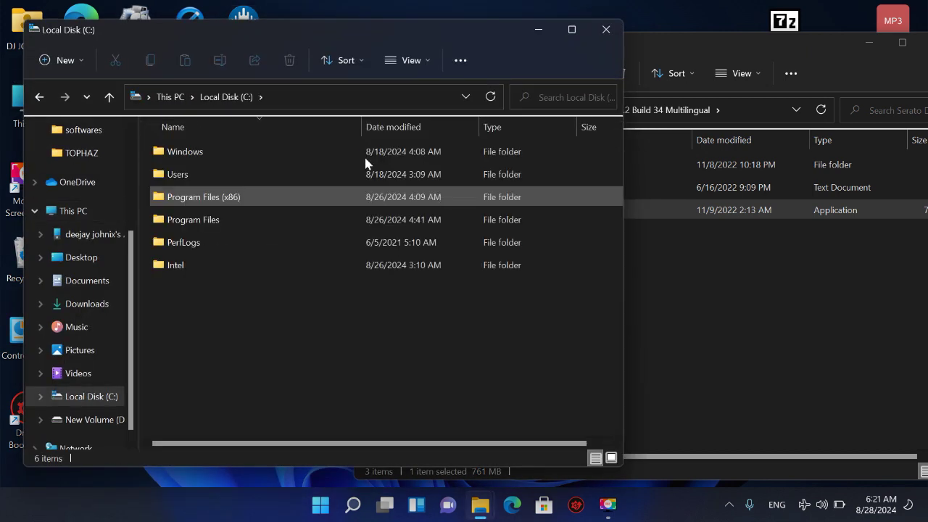
double_click(226, 221)
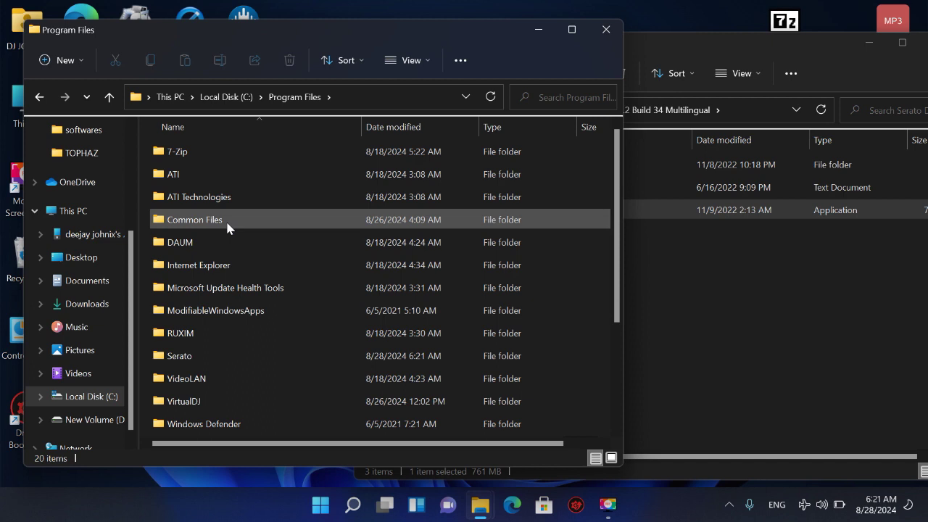
left_click(217, 356)
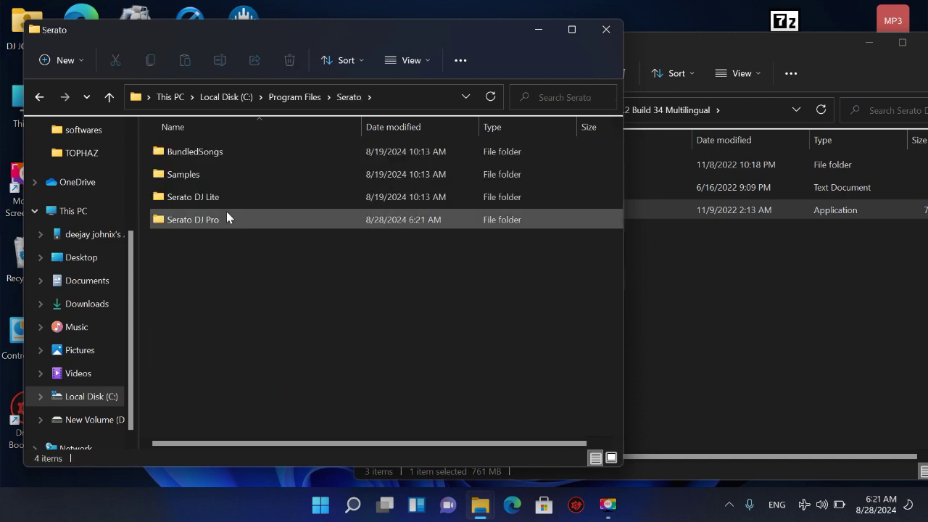
double_click(226, 217)
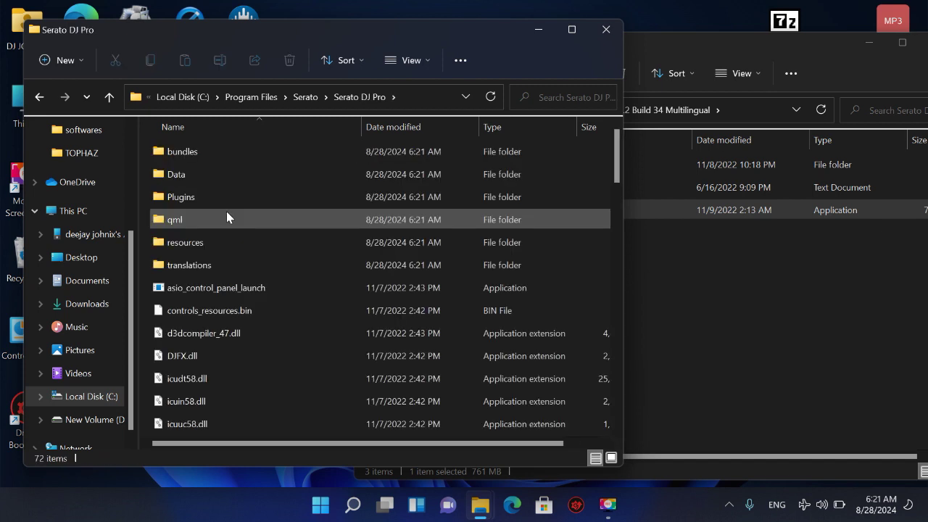
Move the two application files from the Crack folder into the Serato DJ Pro installation folder, replacing the existing files with administrator permission.
left_click(767, 245)
double_click(501, 164)
left_click_drag(526, 225, 284, 354)
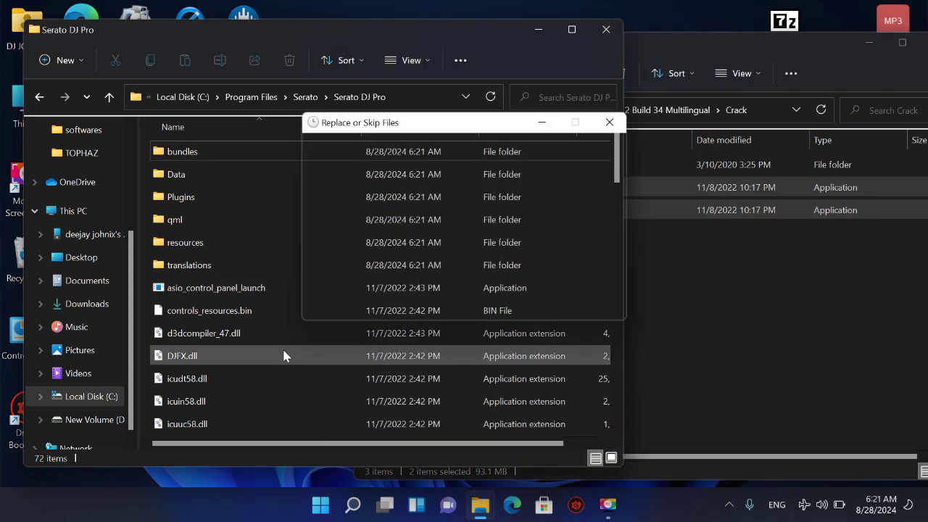
left_click(374, 203)
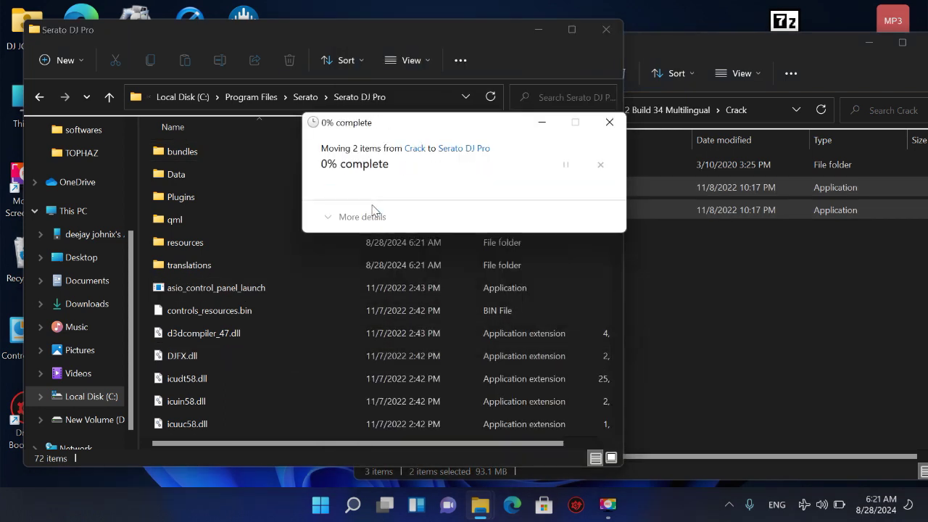
left_click(348, 212)
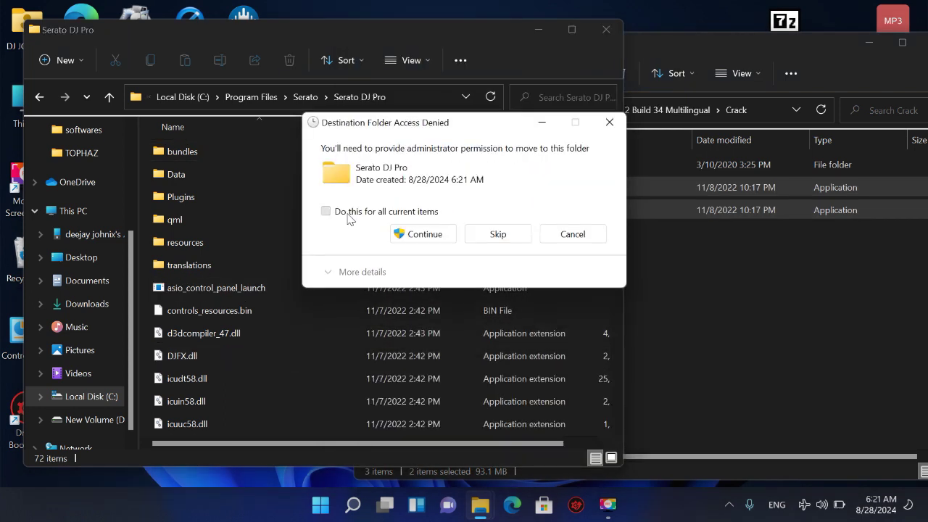
left_click(425, 234)
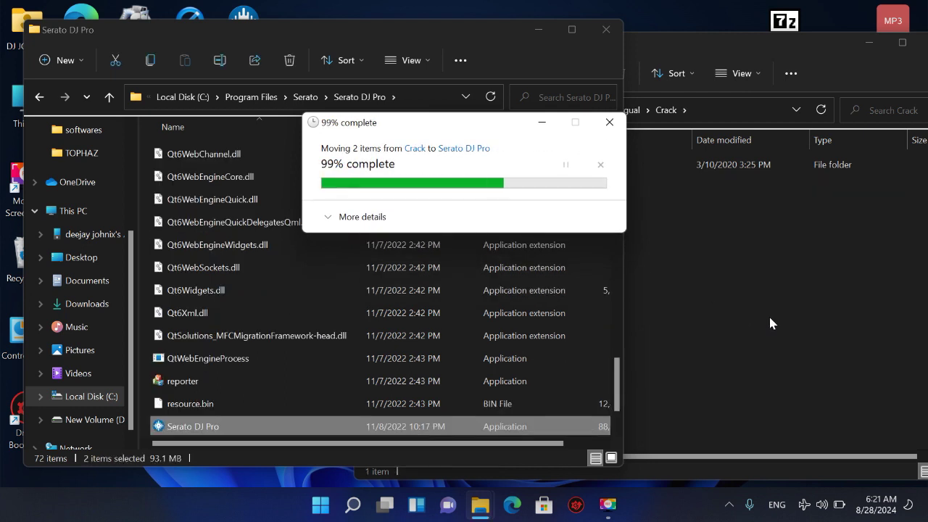
Move serato_dj_2.lic from Crack\Serato\Licenses into the Serato DJ Pro installation folder with administrator permission.
left_click(770, 319)
double_click(558, 171)
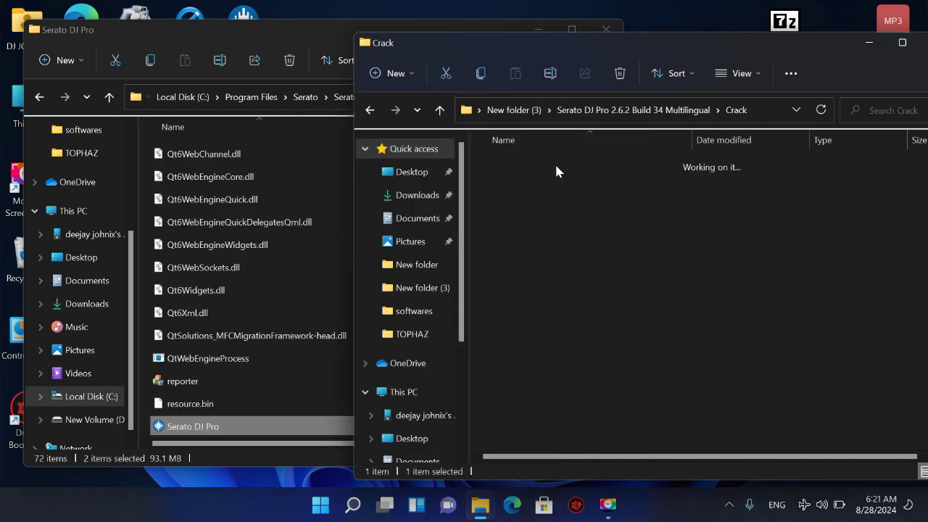
double_click(512, 165)
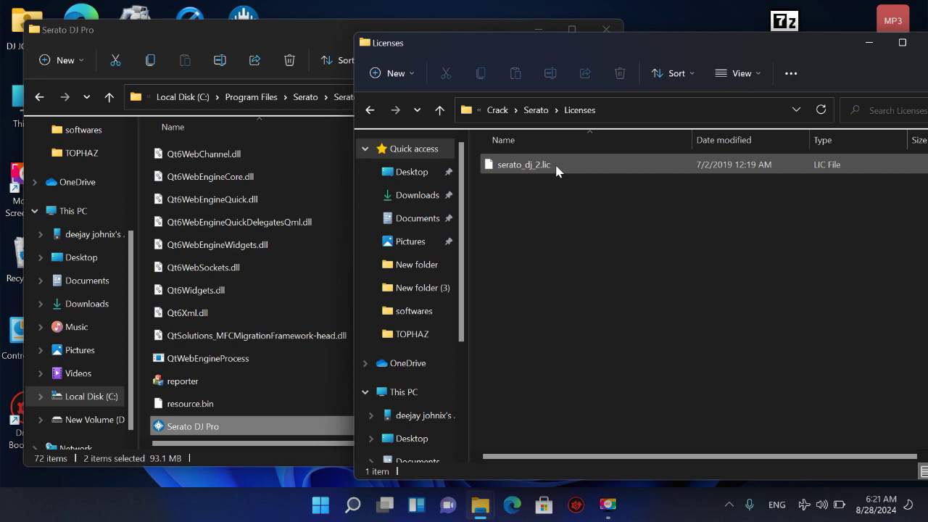
left_click_drag(582, 170, 230, 247)
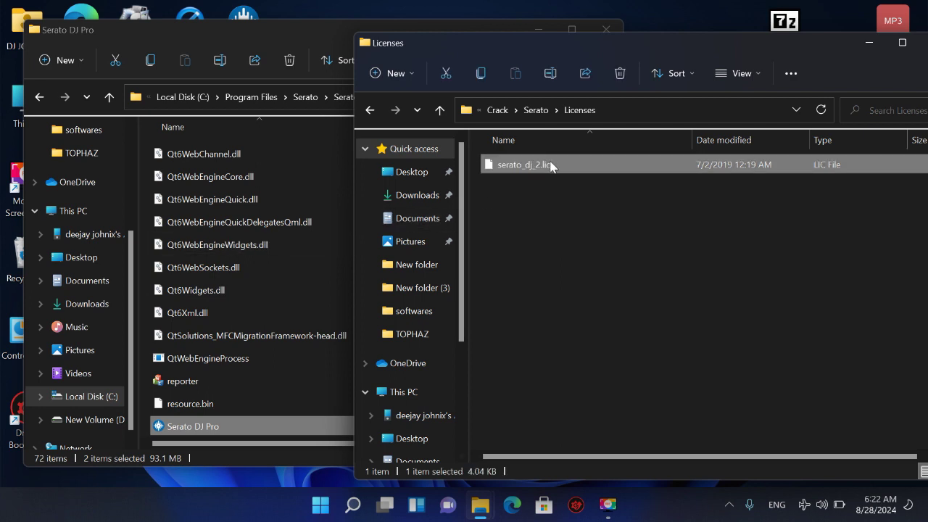
left_click_drag(486, 169, 259, 239)
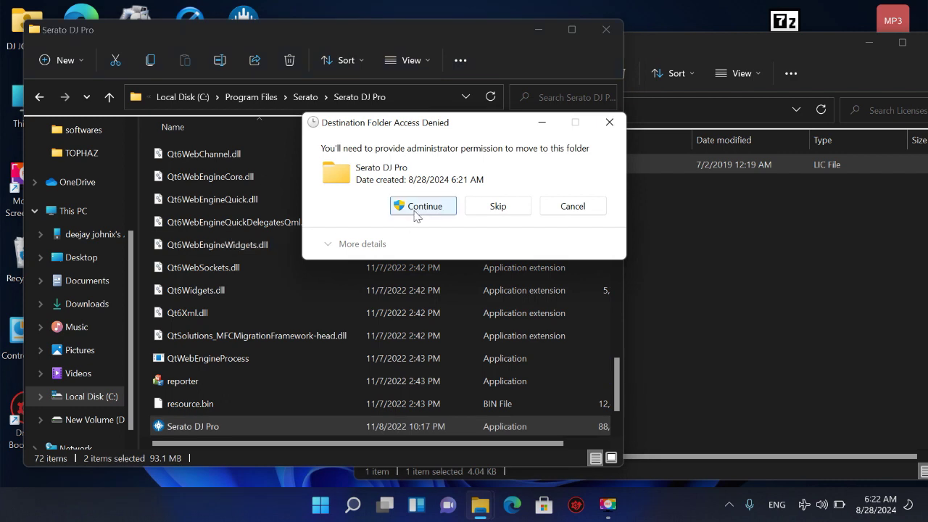
left_click(417, 209)
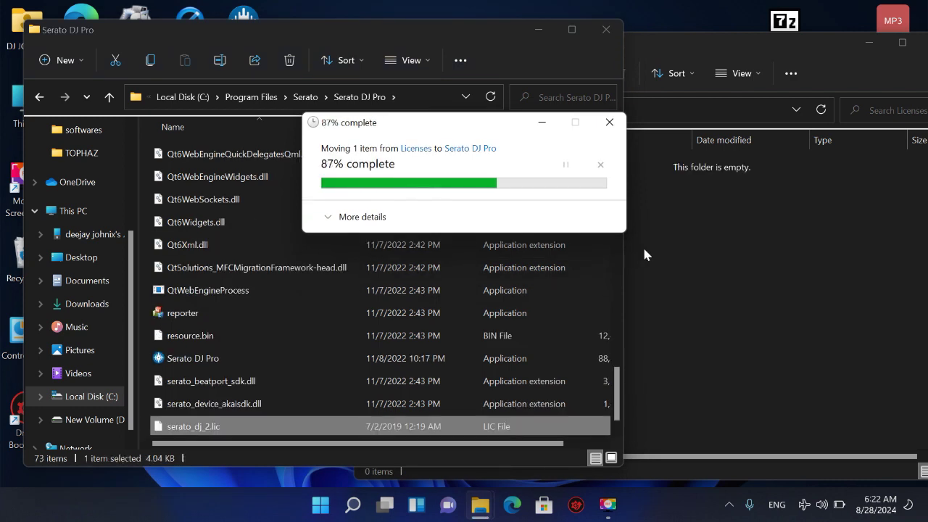
Close the Serato DJ Pro installation folder window and the Licenses folder window.
left_click(606, 29)
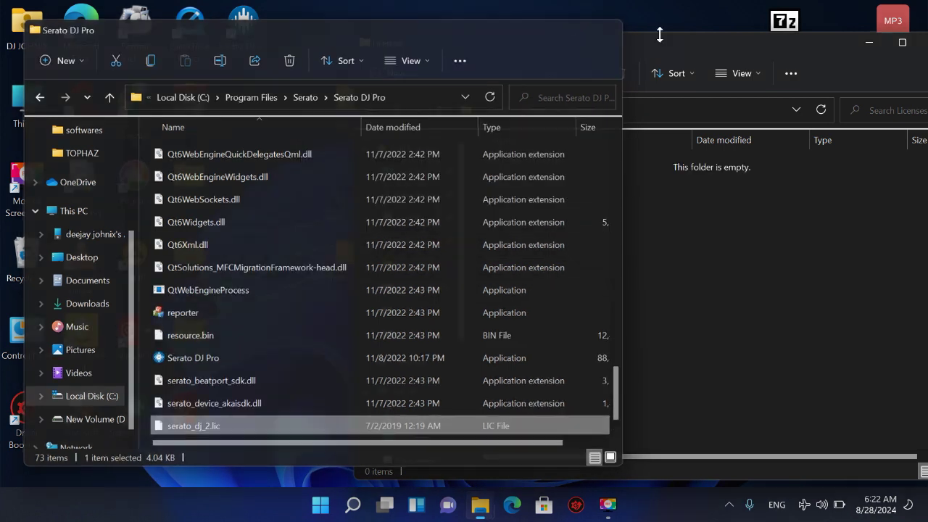
left_click_drag(793, 35, 713, 52)
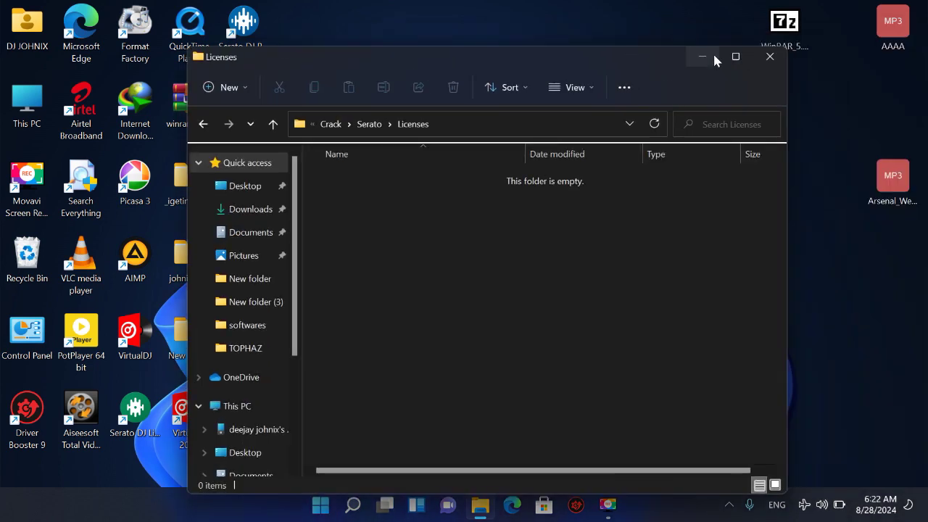
left_click(770, 56)
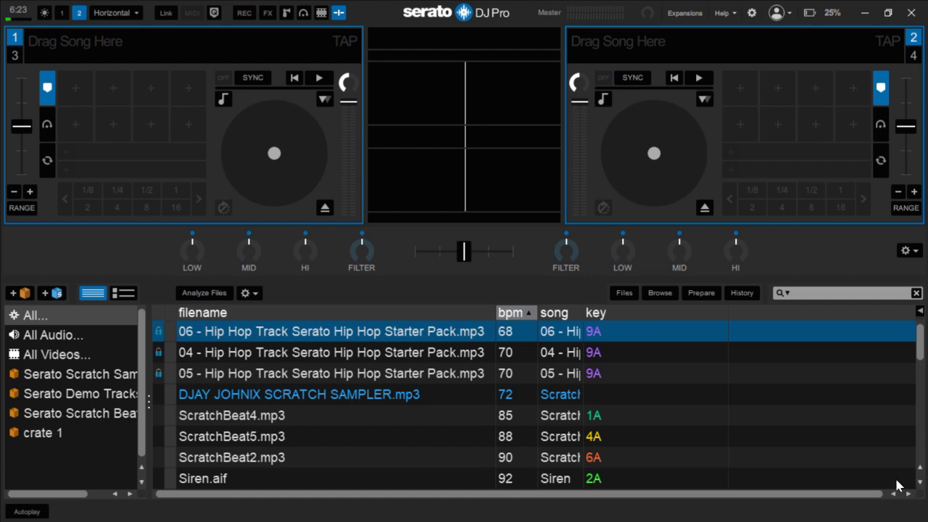
Check the program version in Serato DJ Pro's settings and return to the main deck view.
left_click(753, 12)
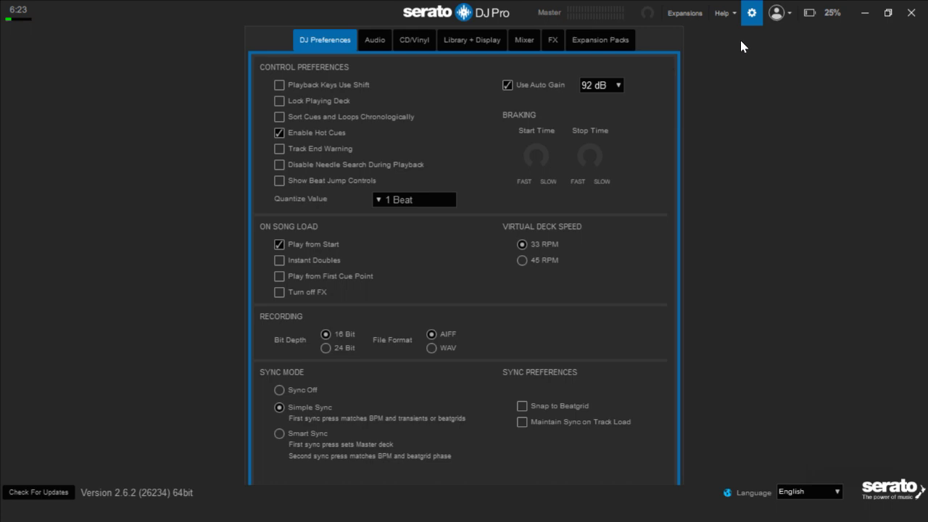
left_click(751, 12)
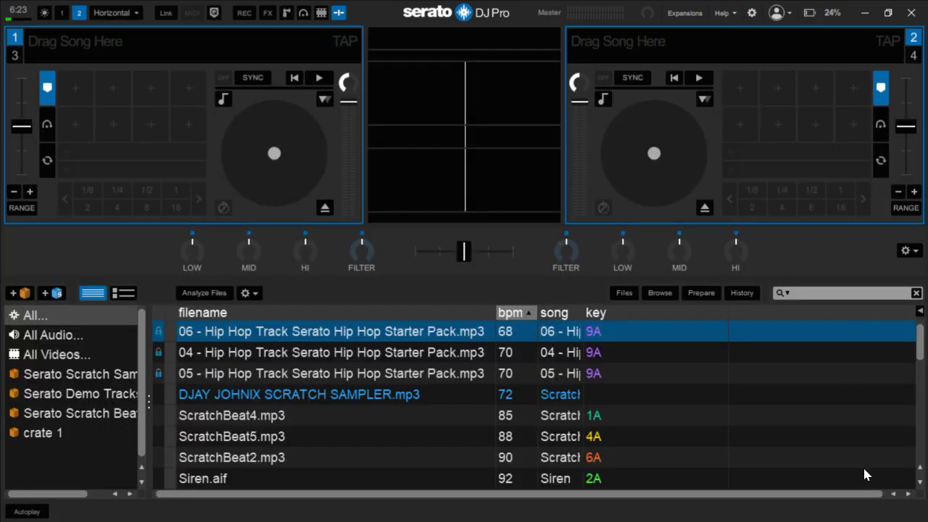